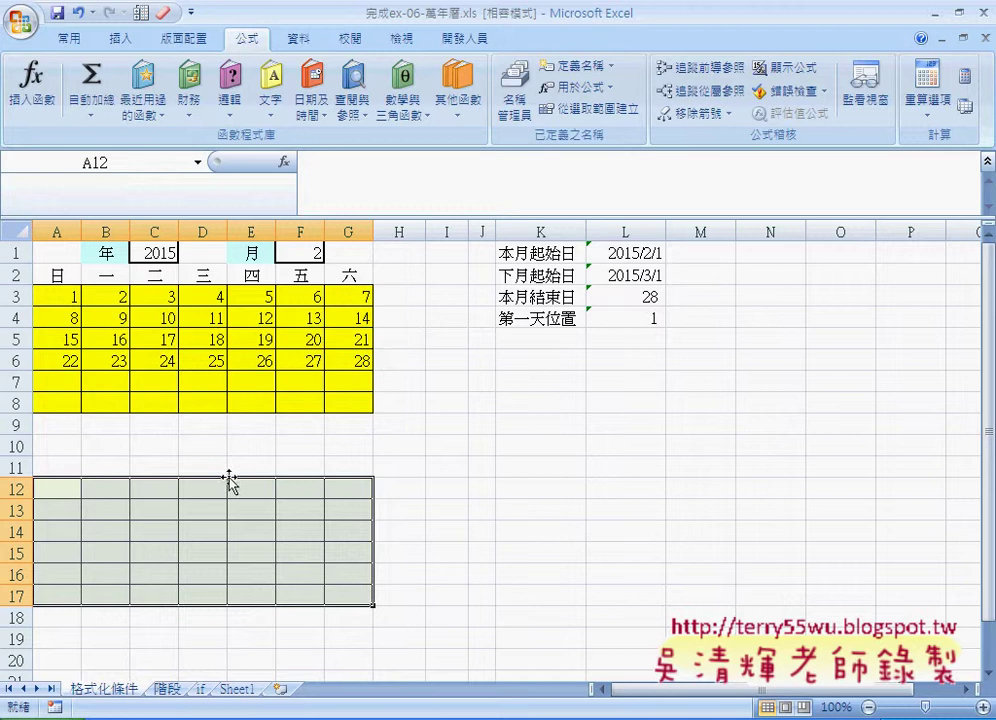
Step: Select the green grid A12:G17 (rows 12–17, columns A–G) to check its extent
left_click_drag(40, 490, 346, 596)
left_click(478, 527)
left_click(435, 491)
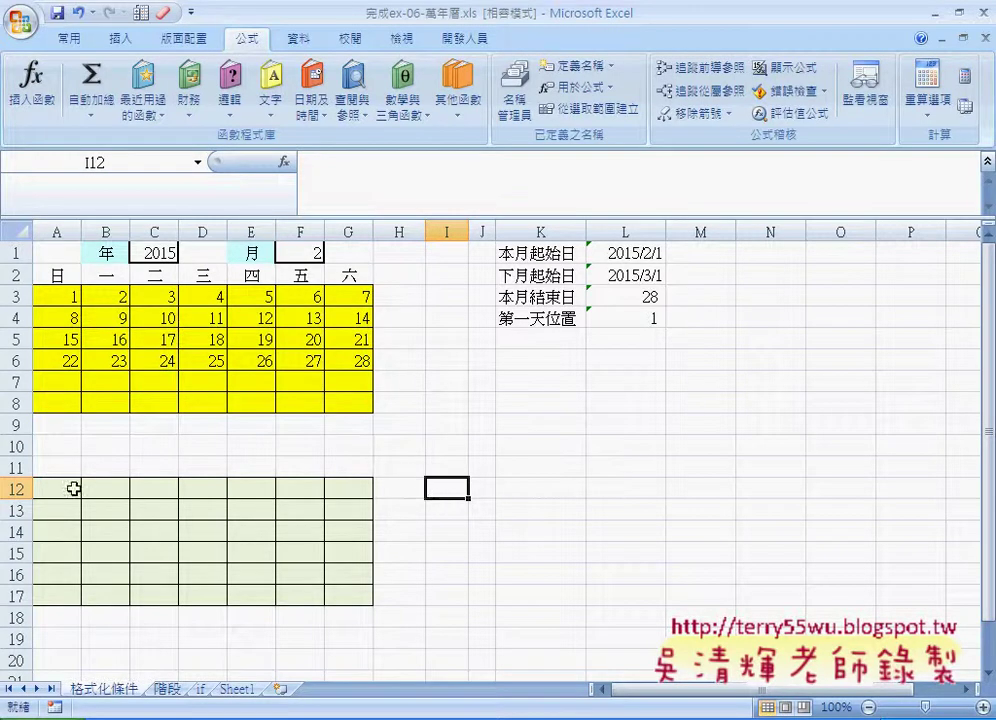
mouse_move(70, 488)
left_mouse_down()
mouse_move(292, 528)
mouse_move(343, 598)
left_mouse_up()
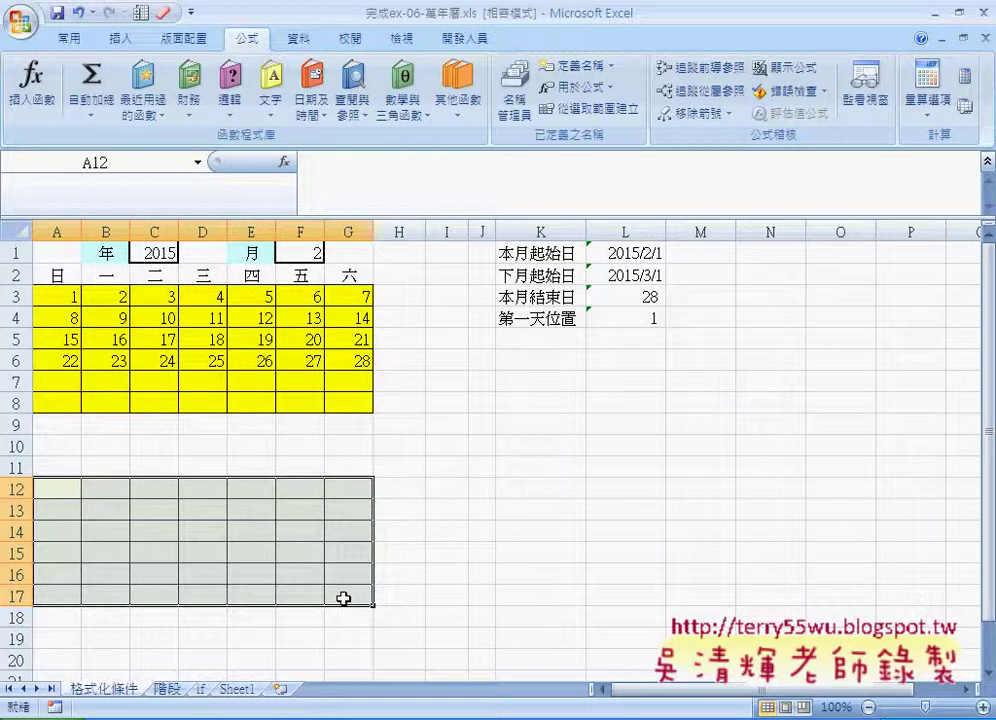
left_click(17, 489)
left_click_drag(17, 489, 17, 597)
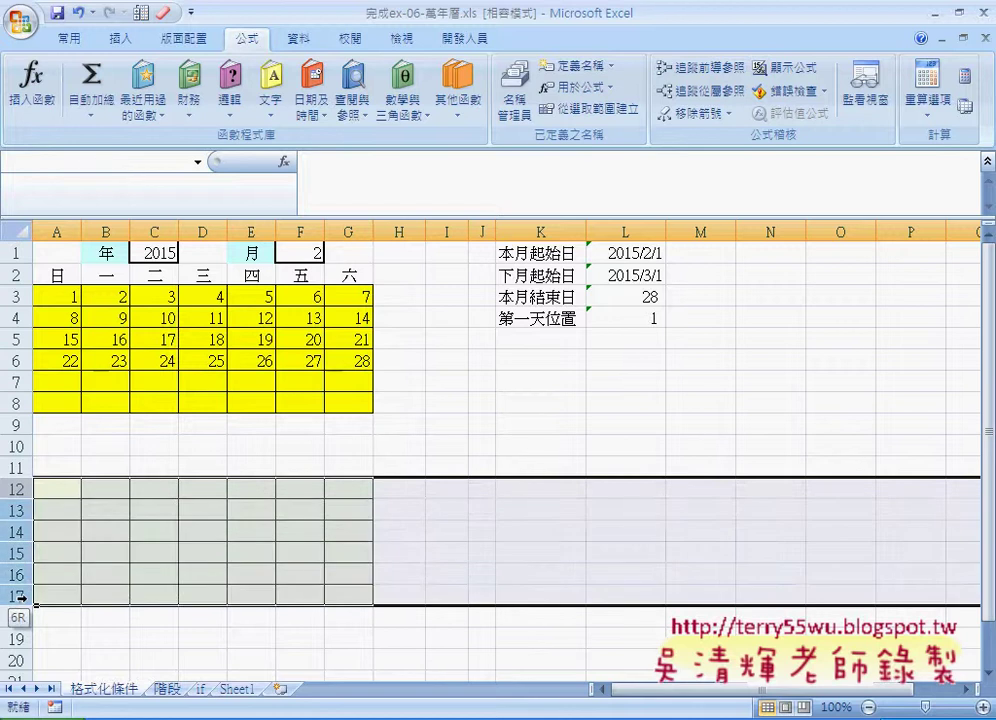
left_click_drag(67, 228, 332, 233)
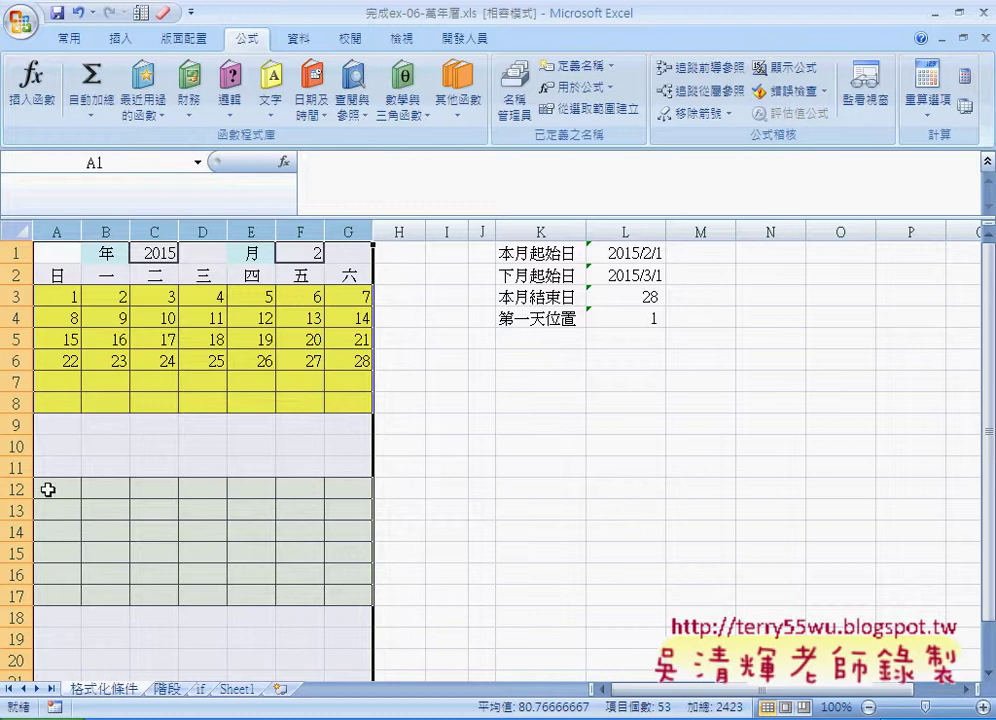
left_click_drag(44, 488, 352, 598)
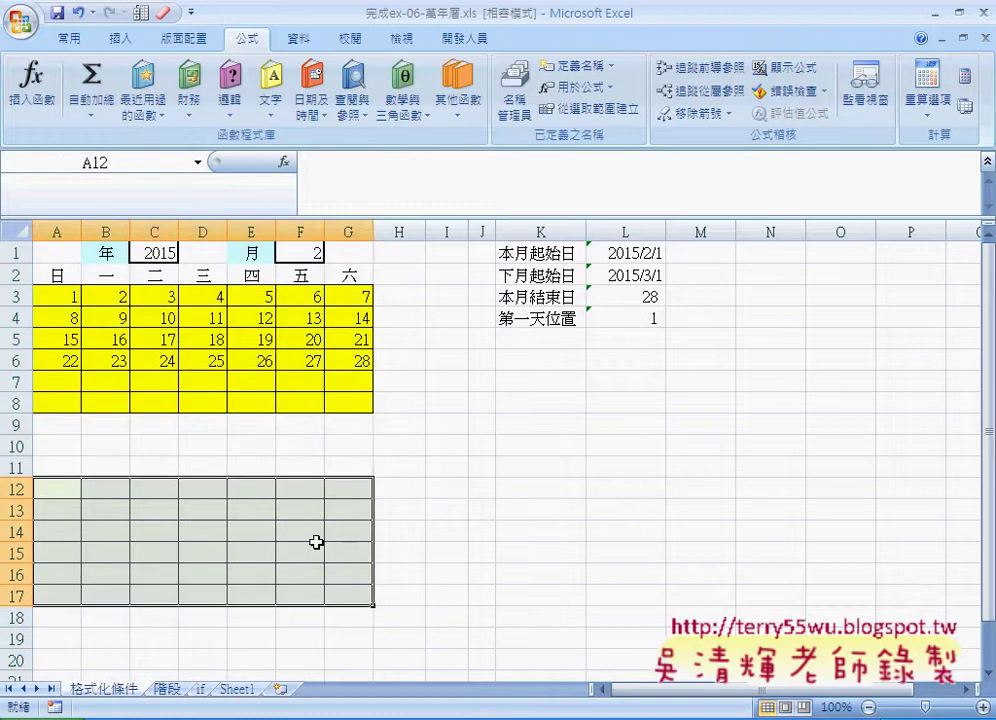
left_click(70, 490)
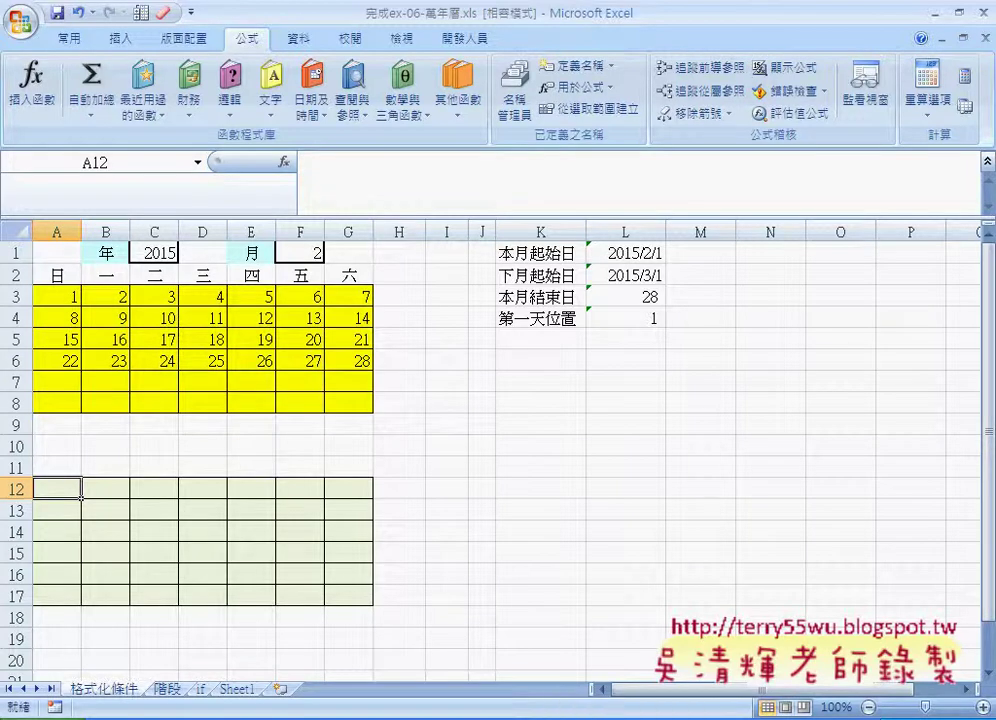
Step: Bring the Visual Basic Editor forward and resize it so the sheet shows behind
left_click(713, 712)
left_click(651, 653)
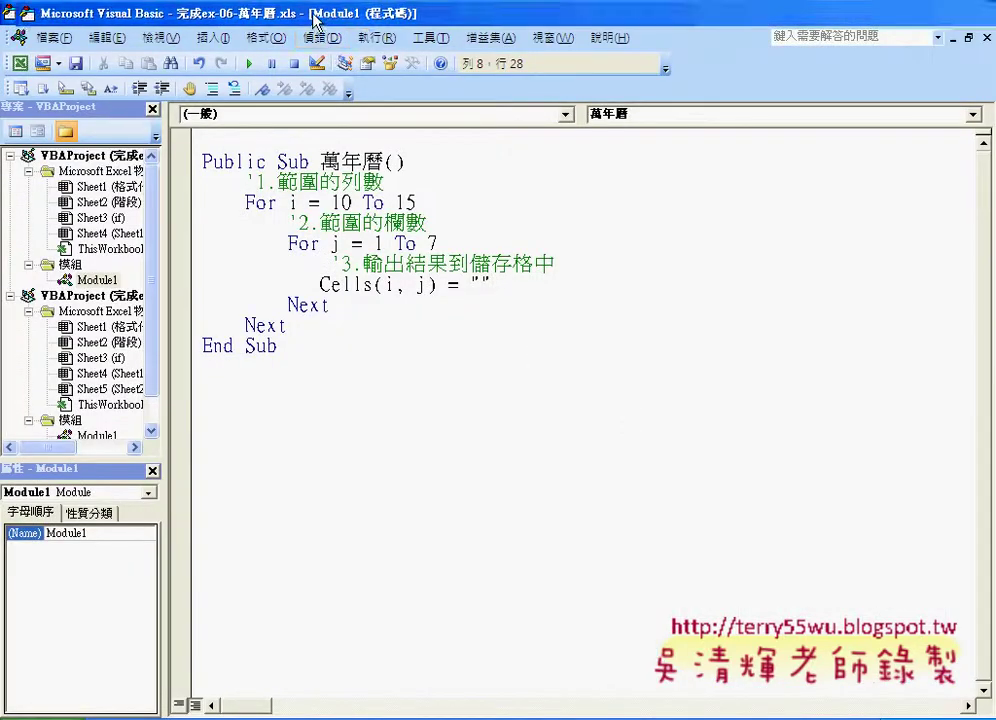
double_click(313, 18)
left_click_drag(292, 32, 285, 32)
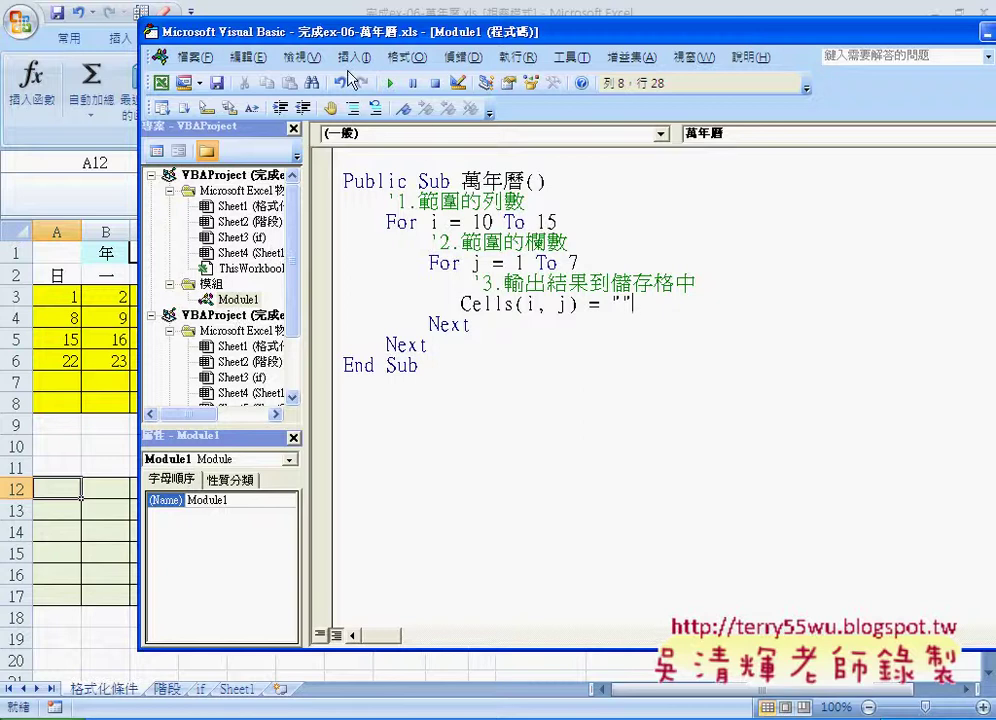
left_click(354, 57)
left_click(368, 80)
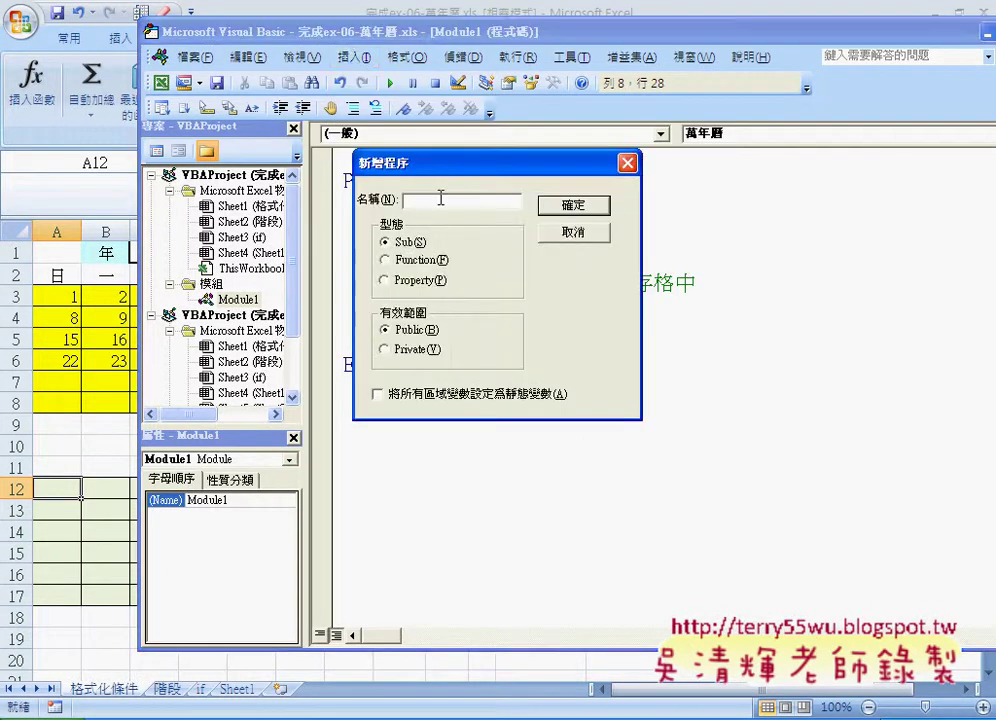
mouse_move(448, 170)
left_mouse_down()
mouse_move(604, 300)
mouse_move(663, 300)
left_mouse_up()
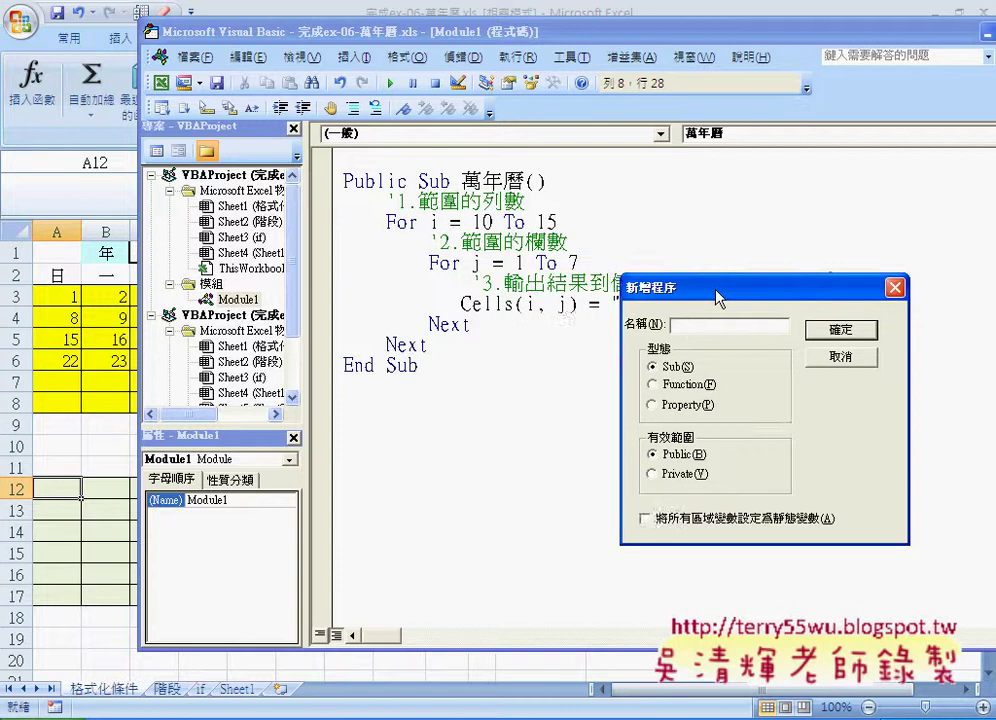
left_click(787, 358)
Step: Change the row loop from 'For i = 10 To 15' to 'For i = 12 To 17'
left_click(484, 222)
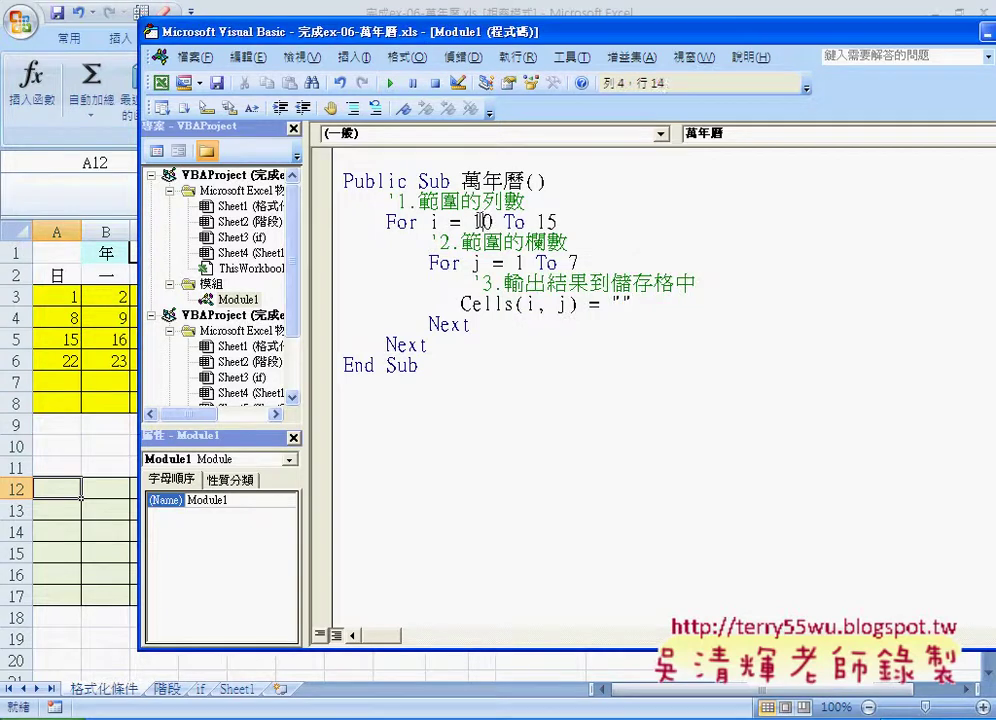
double_click(484, 222)
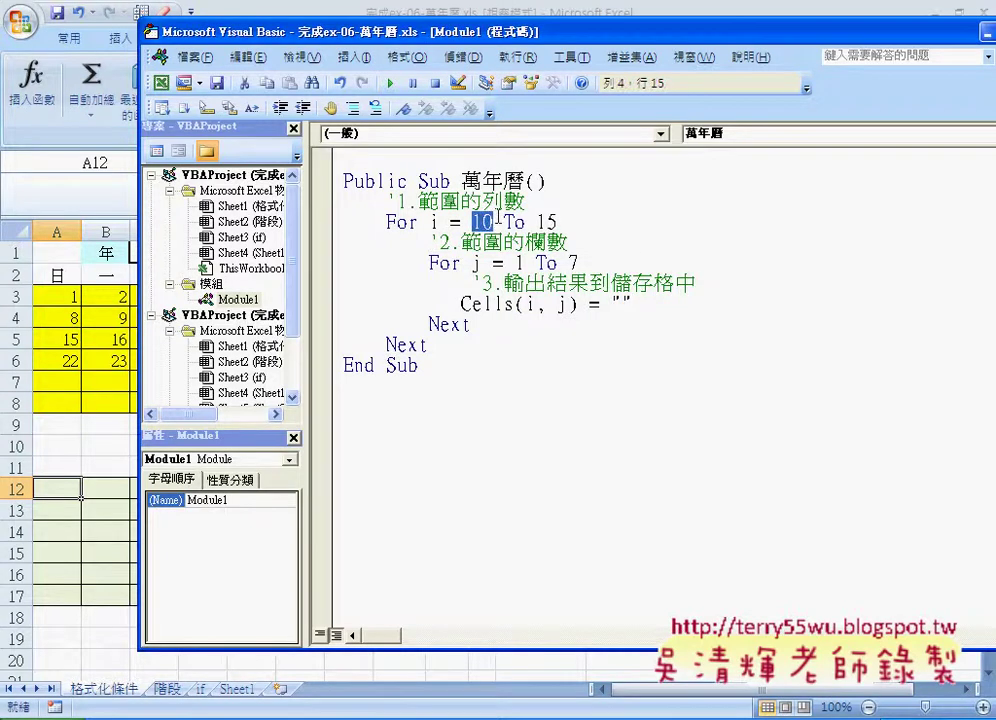
type("12")
left_click(547, 222)
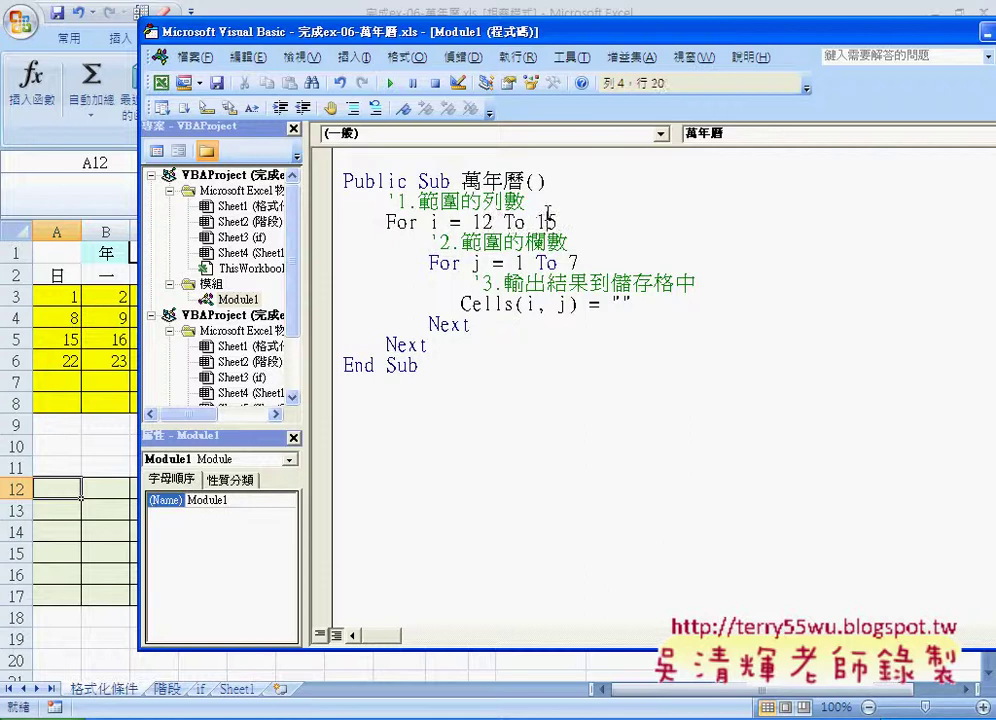
key("Right")
key("BackSpace")
type("7")
left_click_drag(514, 263, 579, 263)
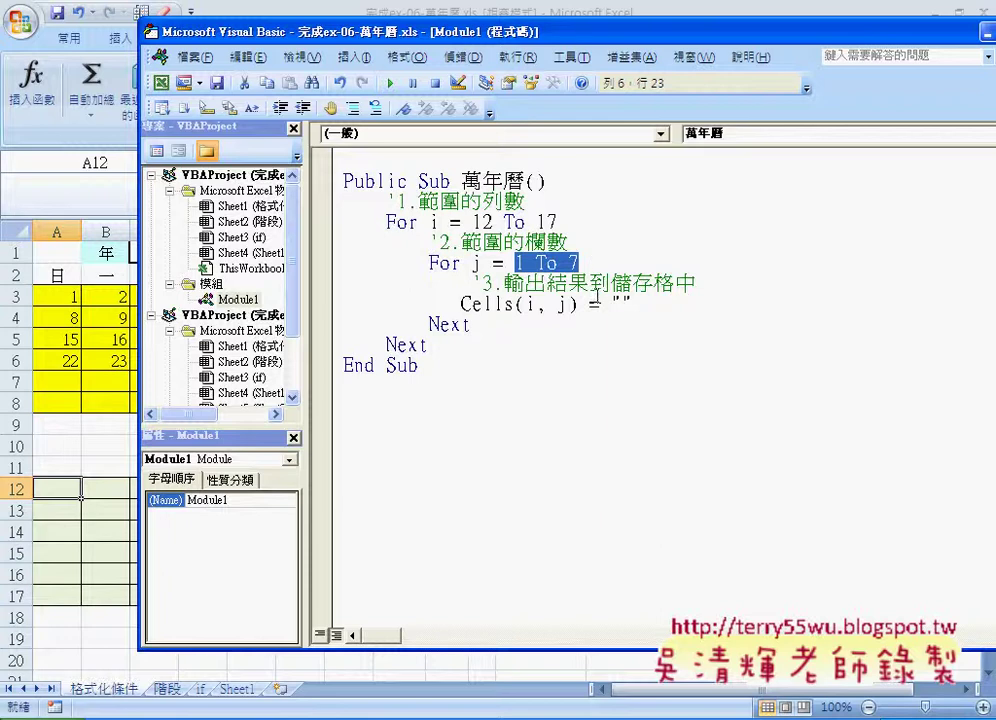
Step: Replace the empty quotes after Cells(i, j) = with j
double_click(620, 302)
key("Delete")
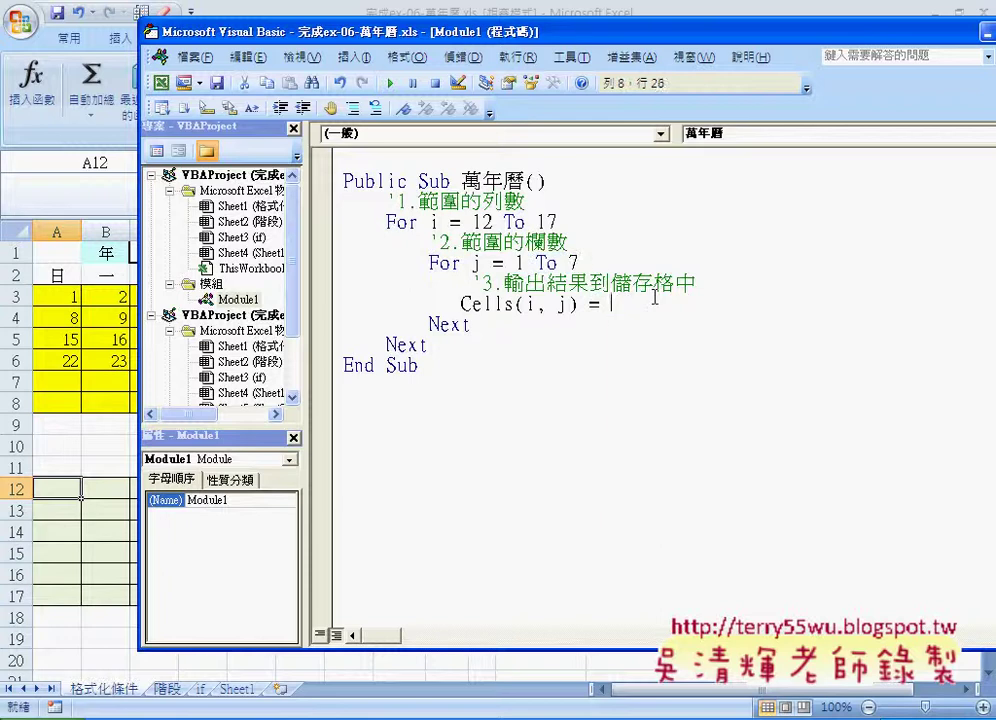
left_click_drag(388, 32, 607, 42)
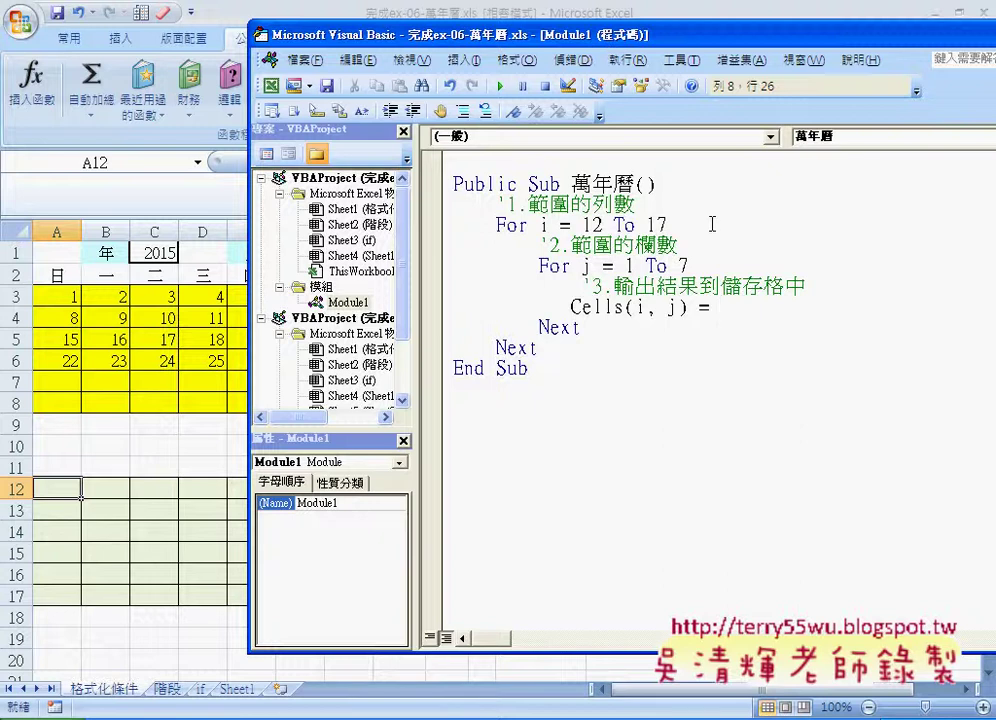
type("j")
double_click(724, 308)
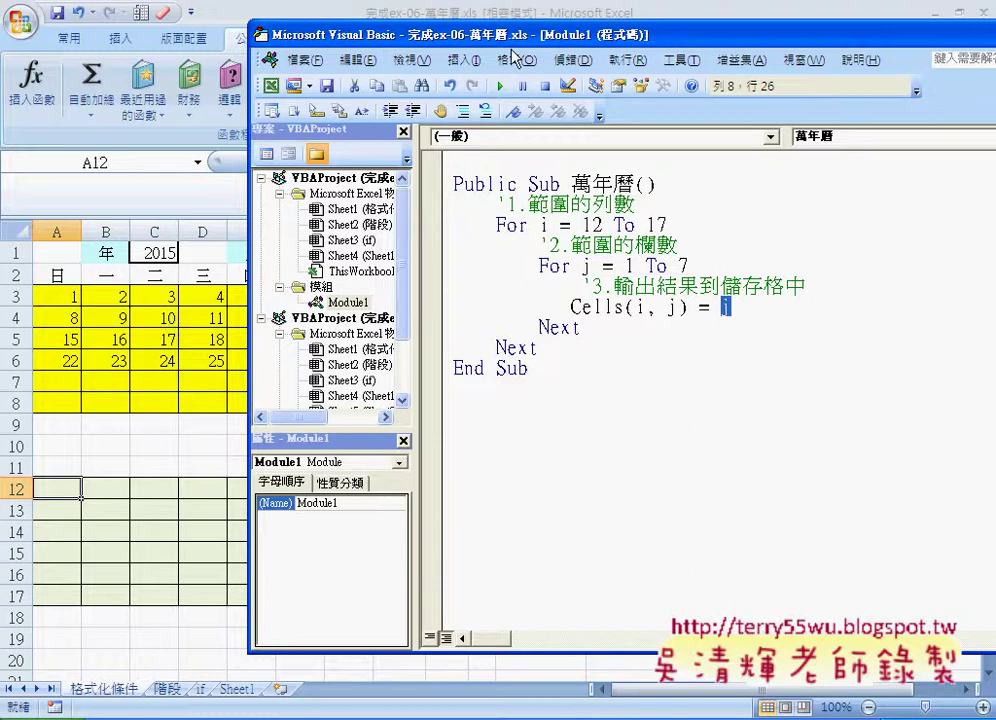
left_click_drag(522, 38, 644, 48)
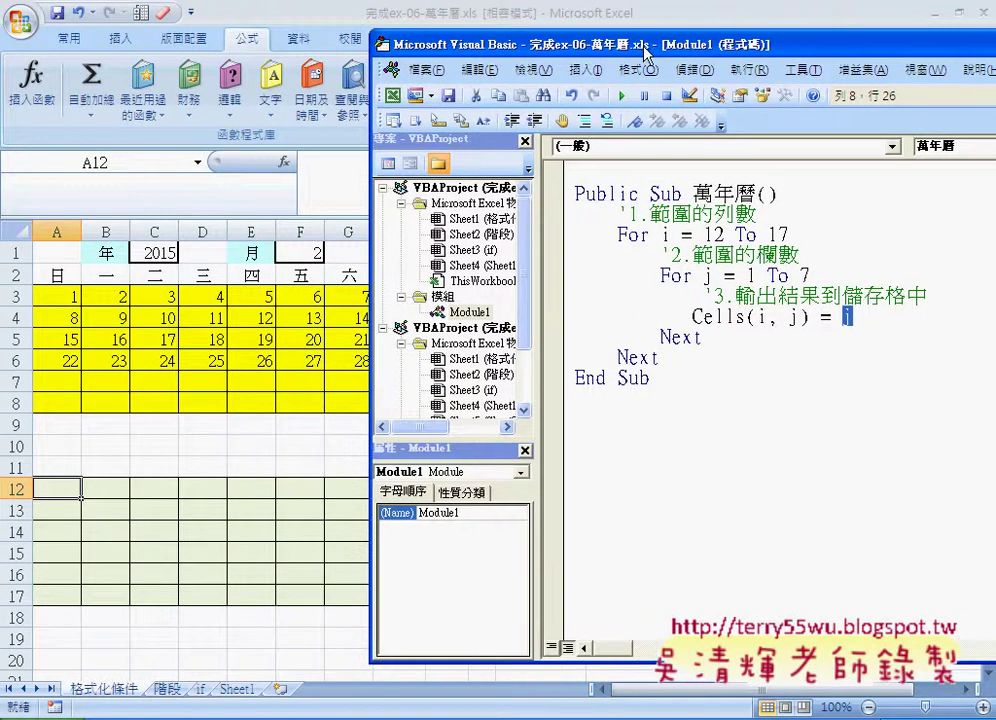
Step: Run 萬年曆 so rows 12–17 each show 1 to 7, then place the cursor after Cells(i, j) = j
left_click(622, 97)
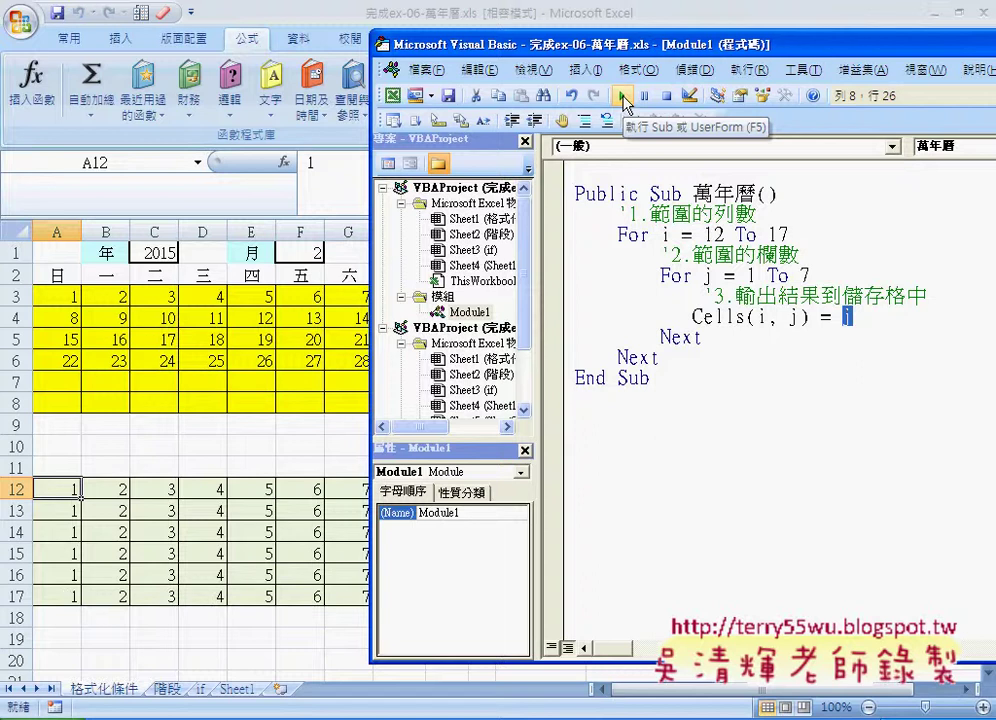
left_click_drag(601, 52, 628, 58)
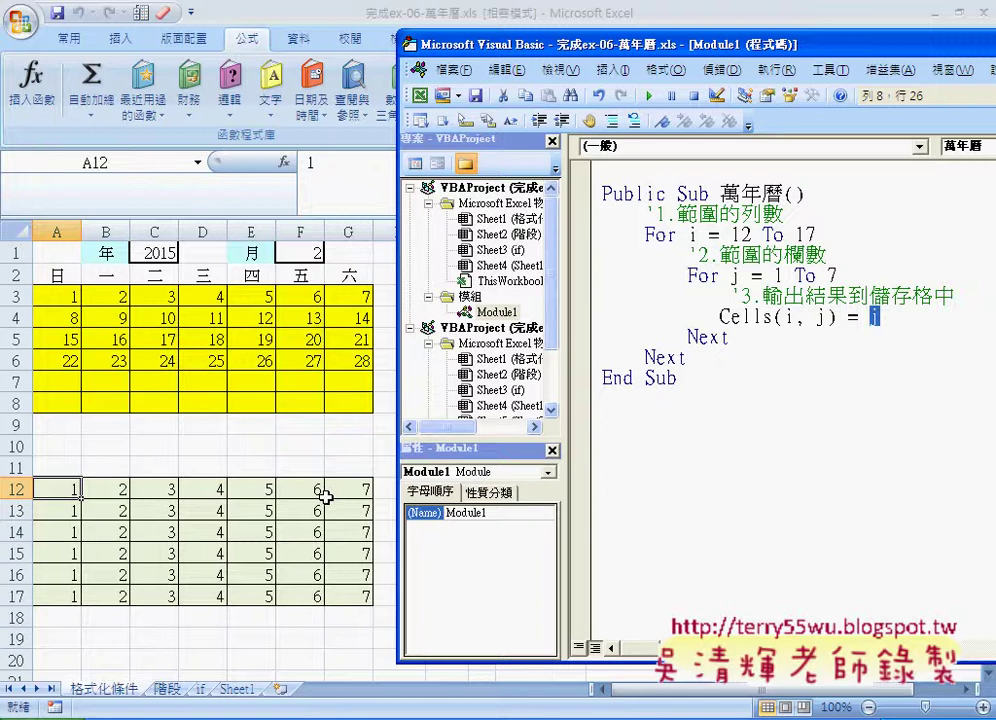
type("j")
left_click(889, 335)
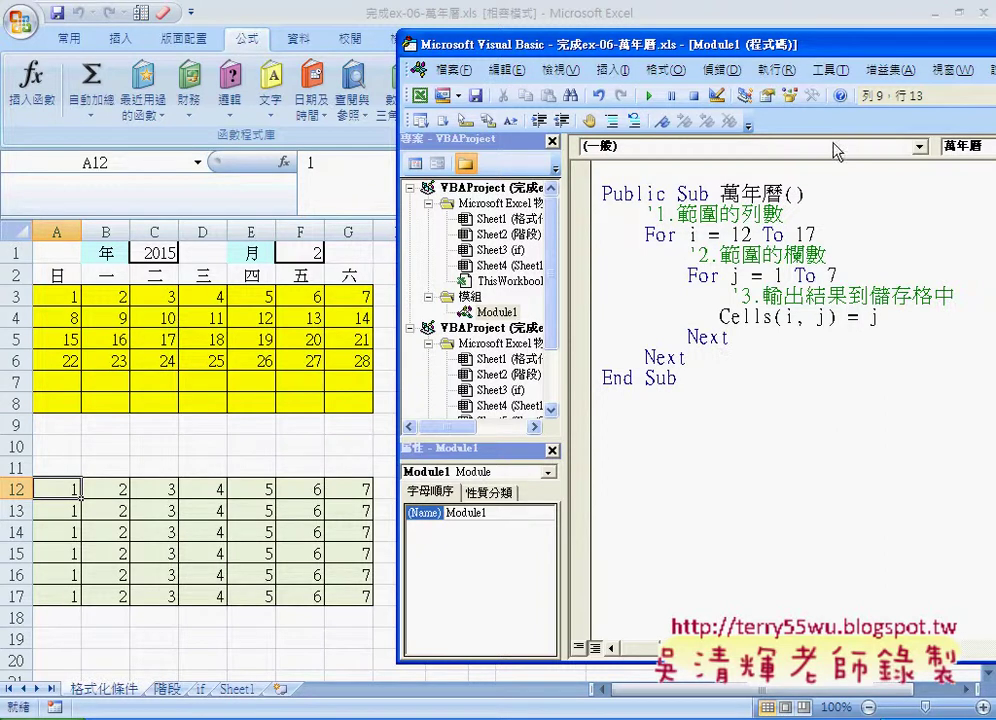
left_click(910, 316)
Step: Append +(i-12)*7 to the assignment and rerun the macro to fill A12:G17 with 1–42
type("+")
type("(")
type("i")
type("-")
type("12")
type(")")
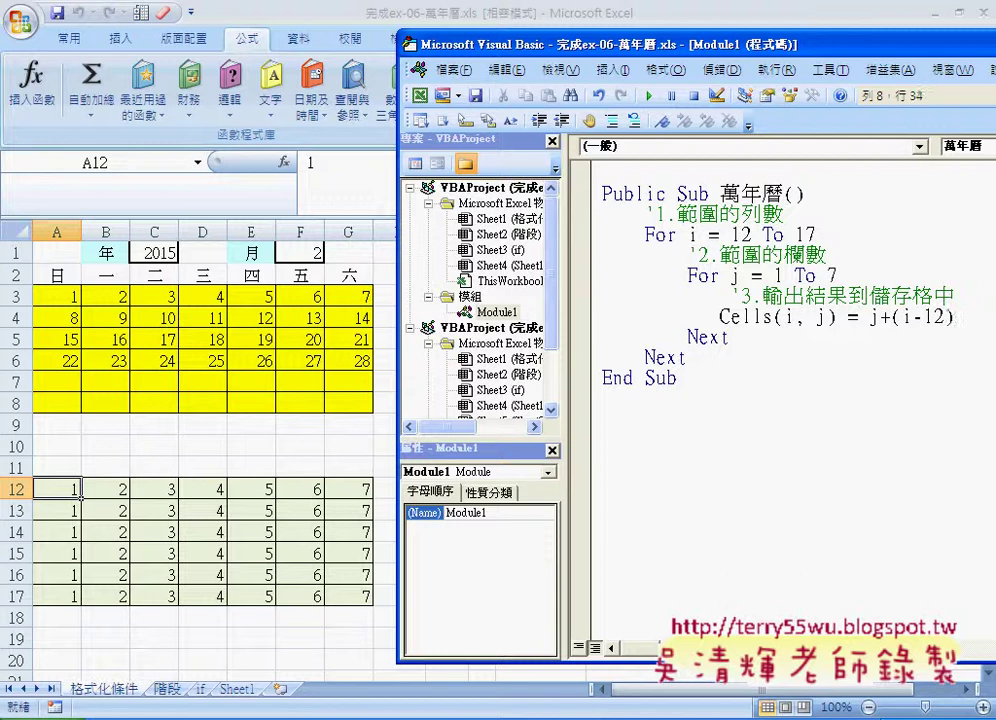
type("*7")
left_click(648, 97)
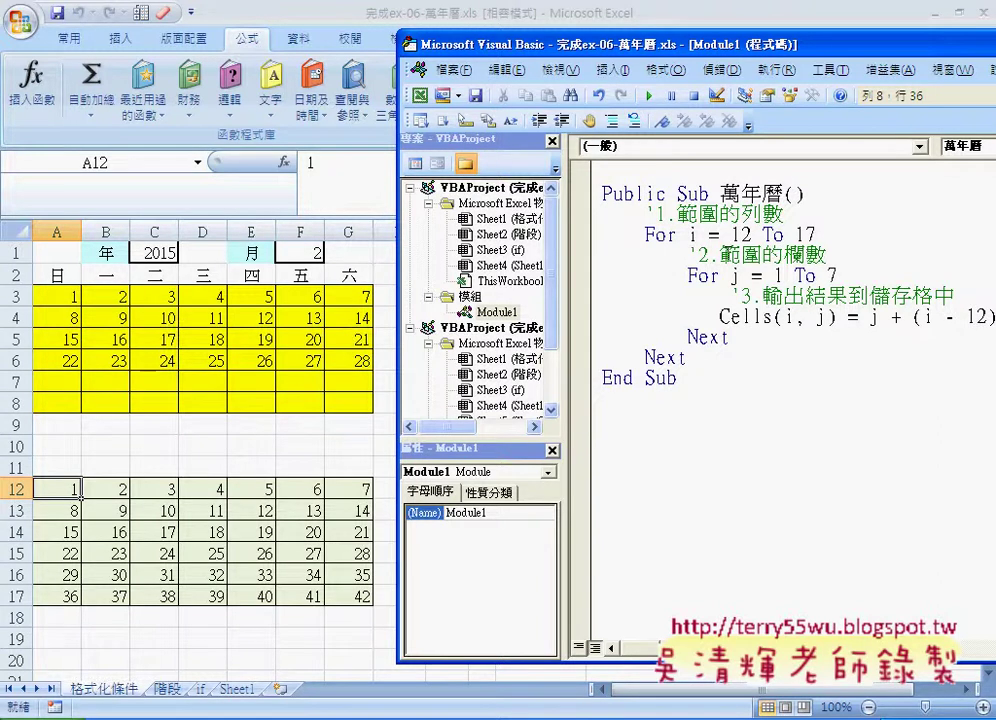
left_click_drag(500, 44, 238, 44)
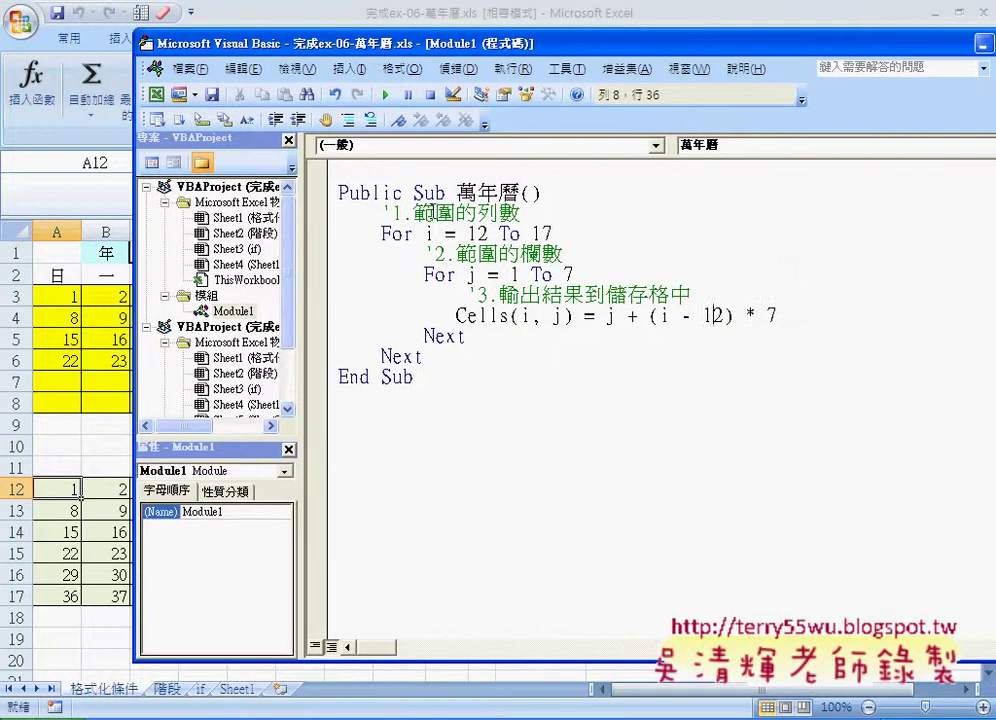
left_click(640, 372)
left_click_drag(605, 315, 782, 315)
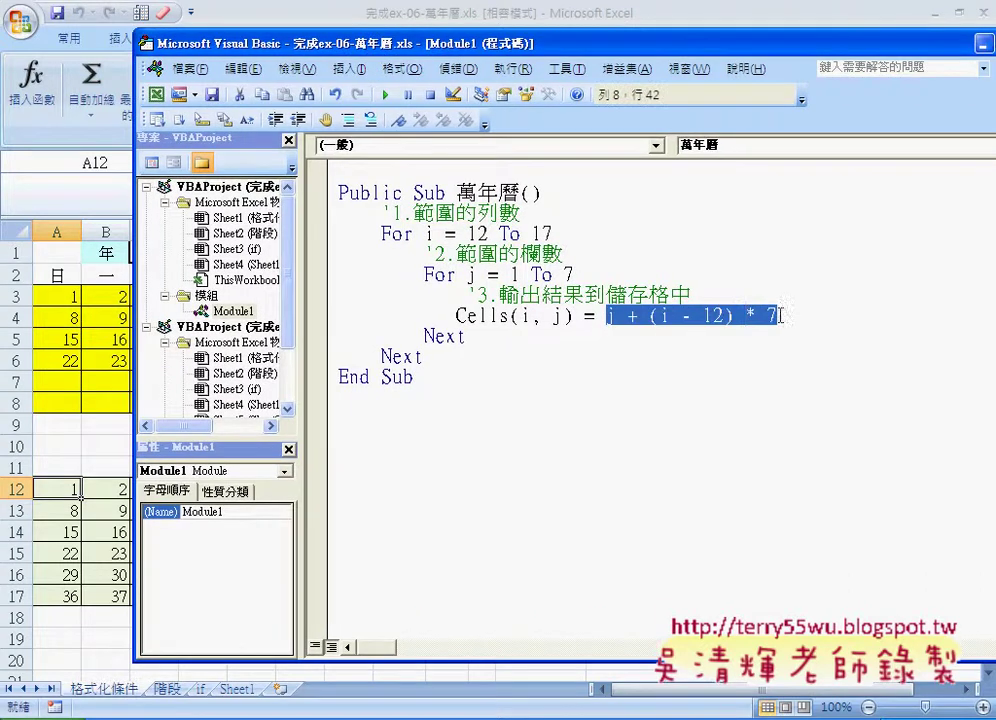